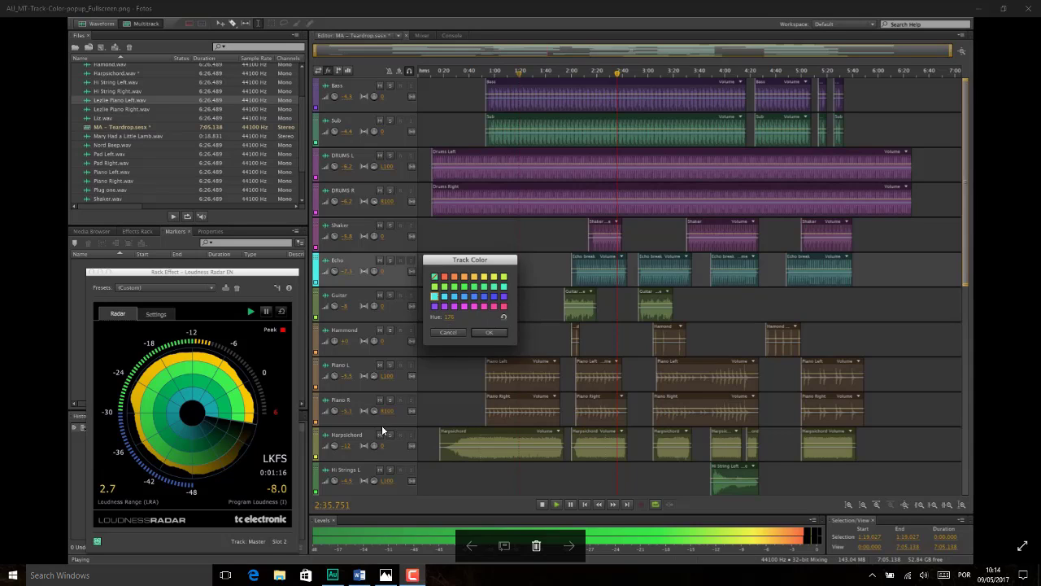
- Show the desktop, launch Google Chrome and go to the Adobe site at adobe.com.br
{"action": "right_click", "coordinate": [492, 579]}
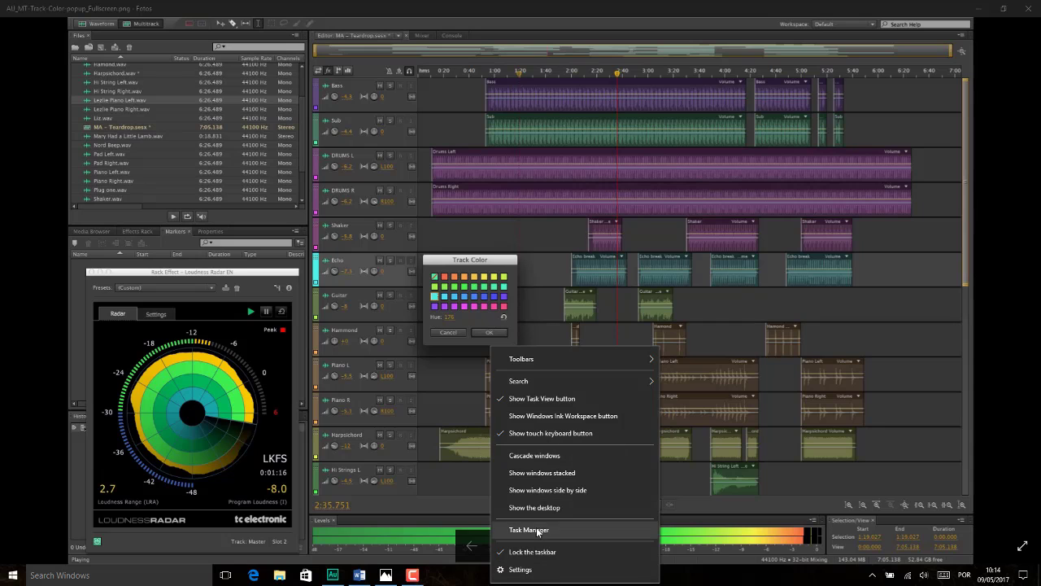
{"action": "left_click", "coordinate": [579, 506]}
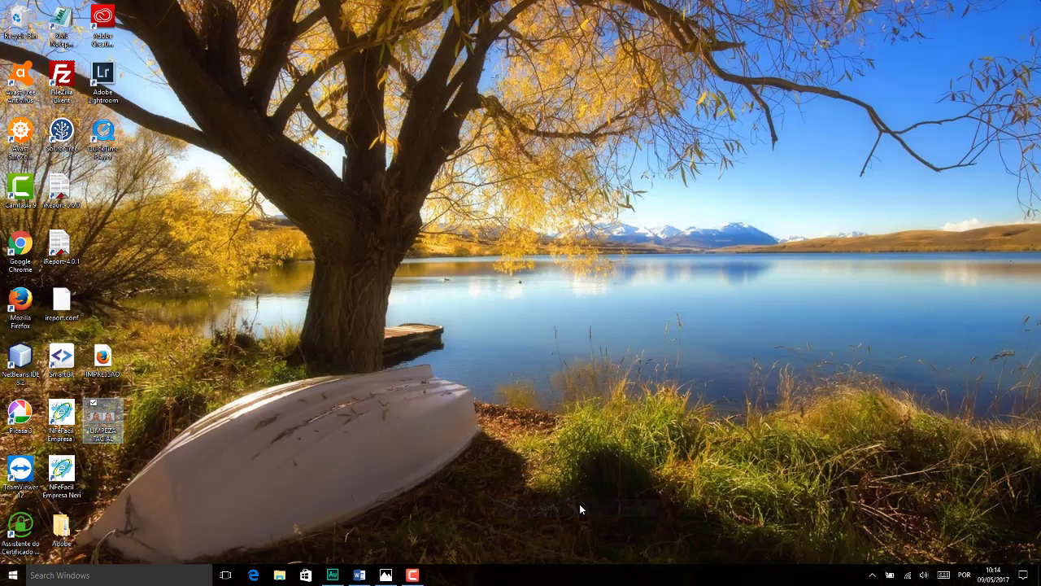
{"action": "double_click", "coordinate": [37, 238]}
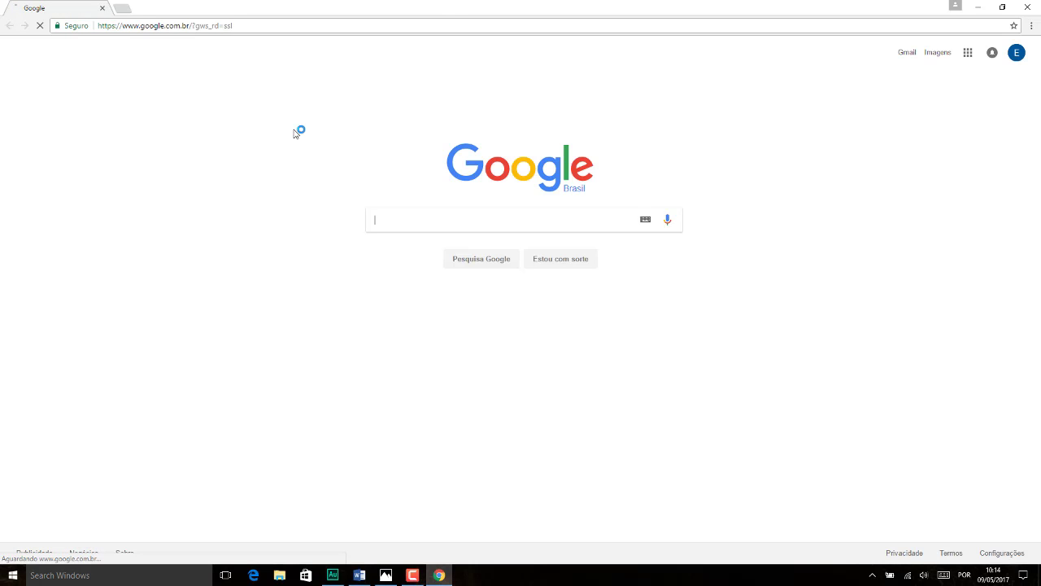
{"action": "left_click", "coordinate": [439, 25]}
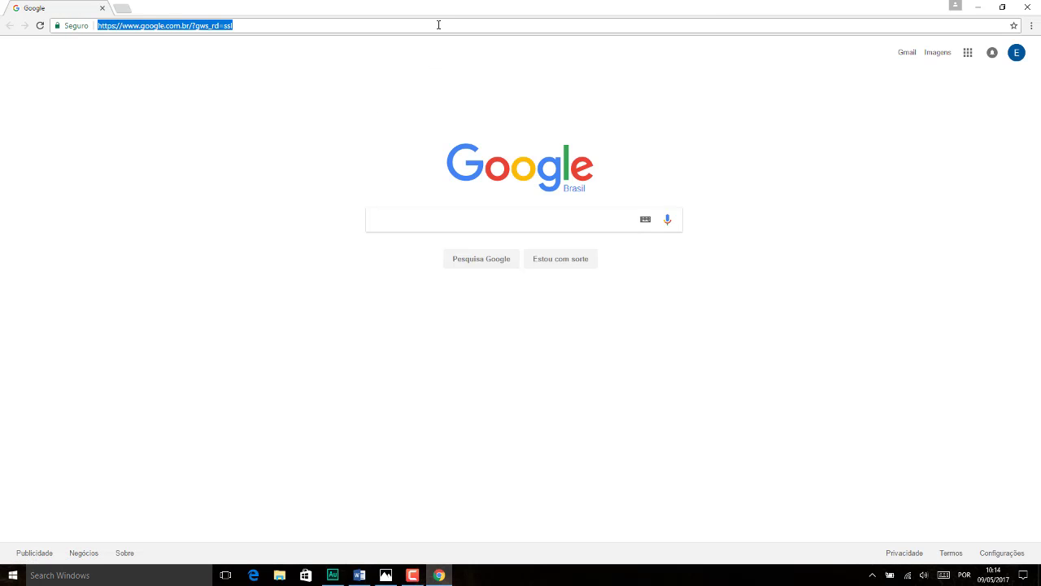
{"action": "type", "text": "adobe"}
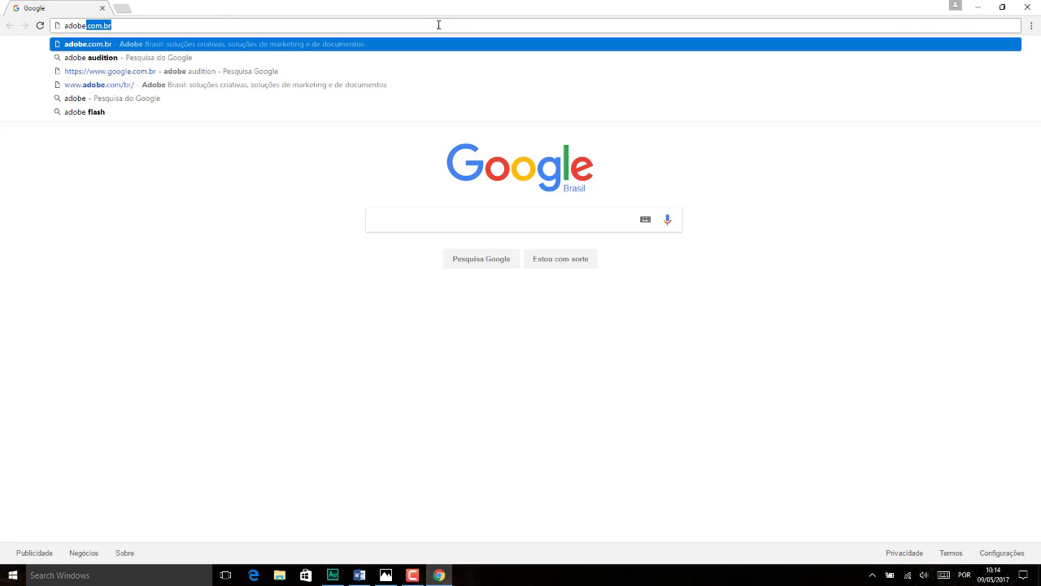
{"action": "key", "text": "Return"}
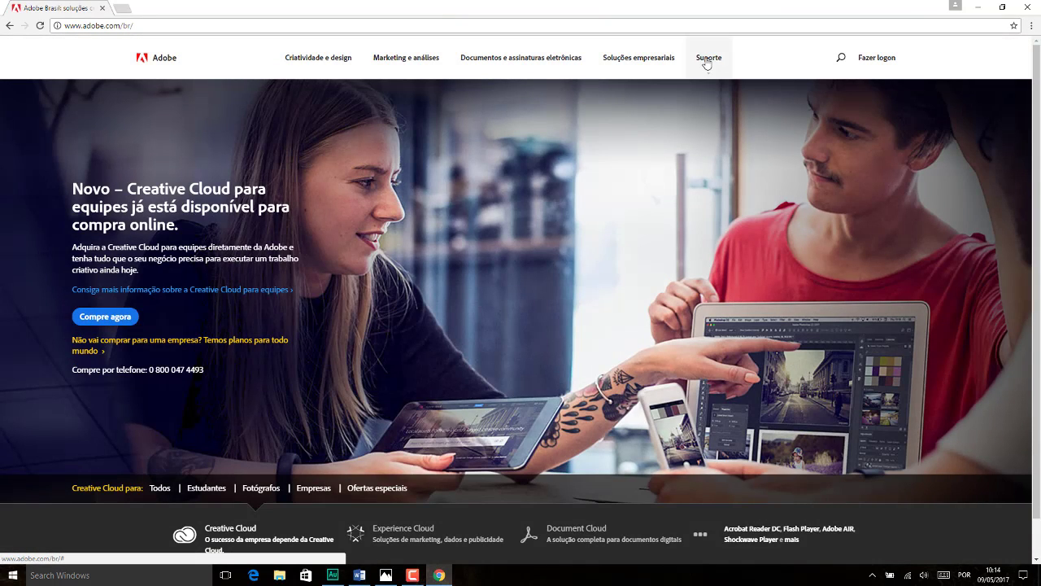
- Search the Adobe site for "audition"
{"action": "left_click", "coordinate": [840, 58]}
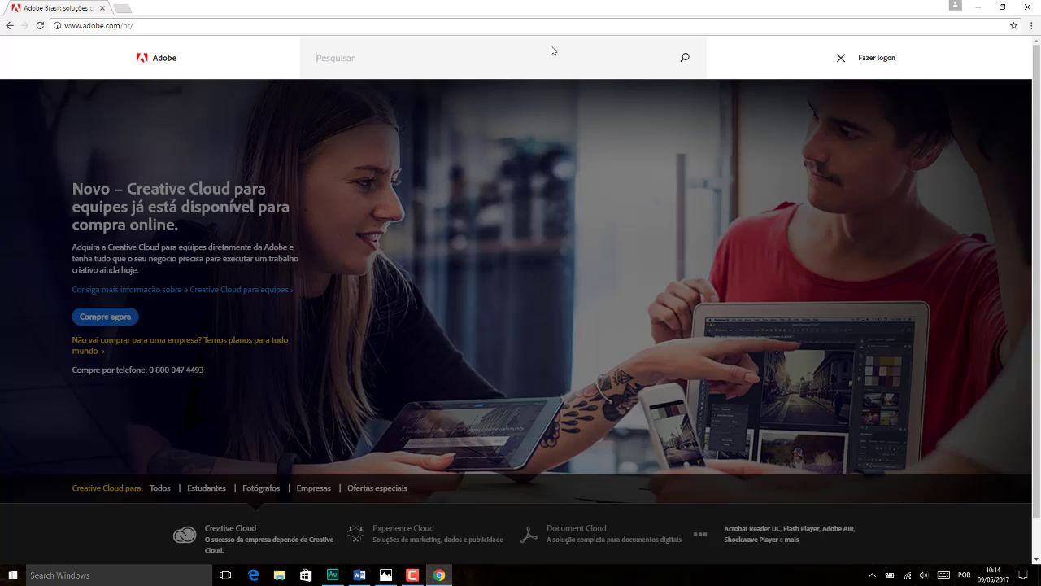
{"action": "type", "text": "adobe a"}
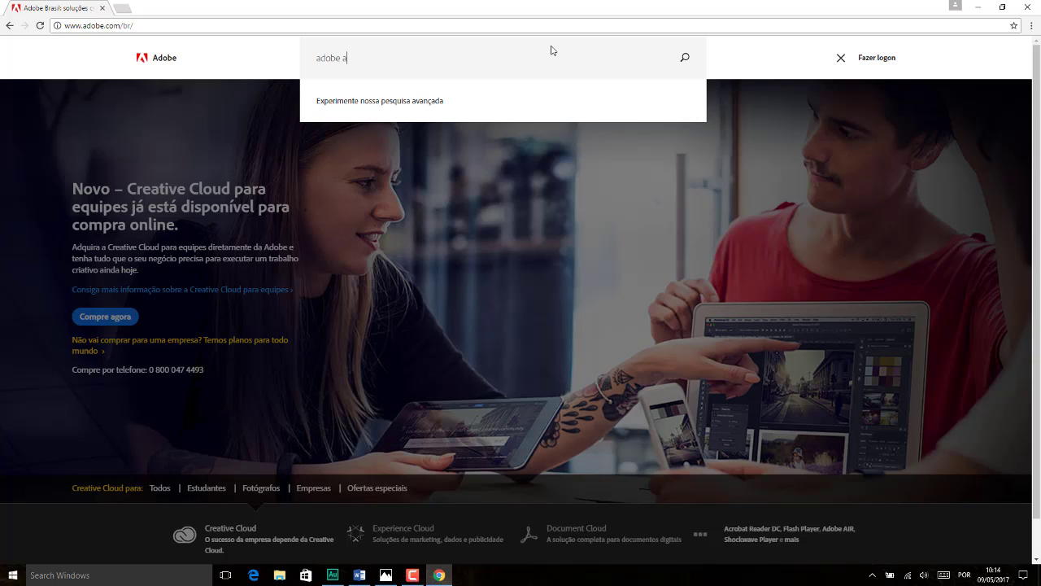
{"action": "type", "text": "udition"}
{"action": "left_click_drag", "start_coordinate": [343, 57], "coordinate": [266, 36]}
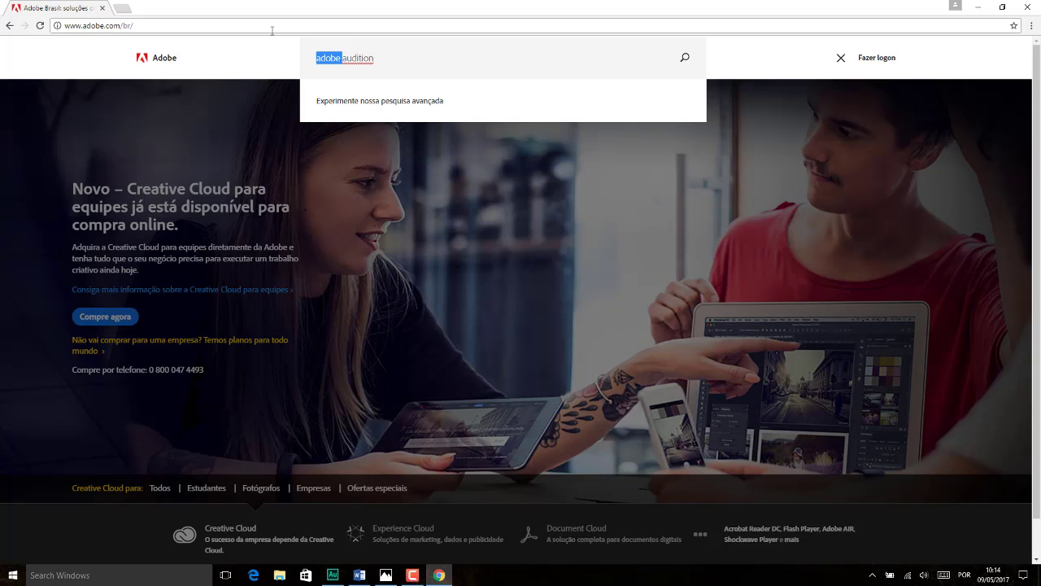
{"action": "key", "text": "BackSpace"}
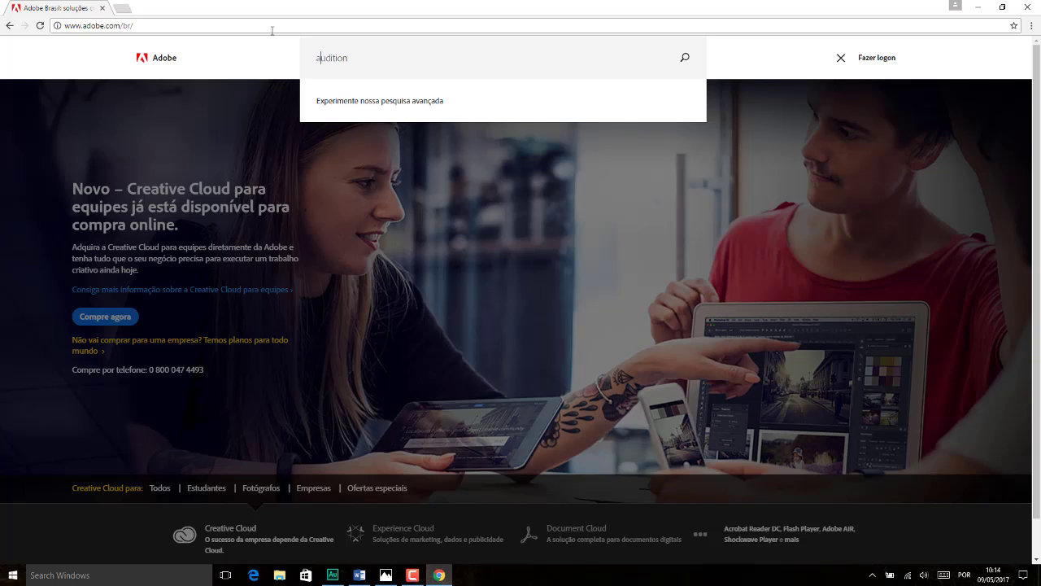
{"action": "key", "text": "Return"}
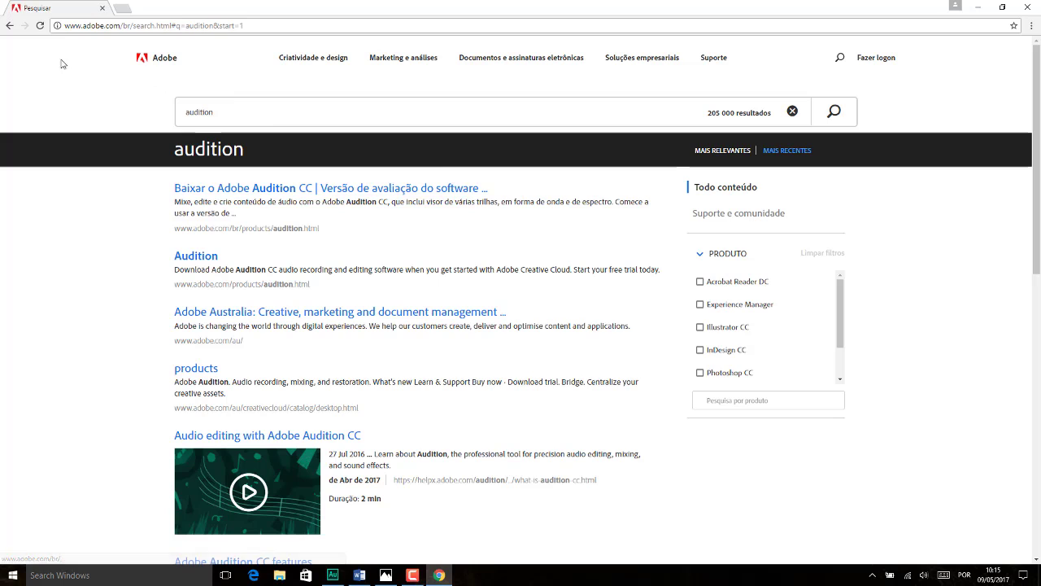
- Return from the search results to the Adobe Brasil home page
{"action": "left_click", "coordinate": [8, 26]}
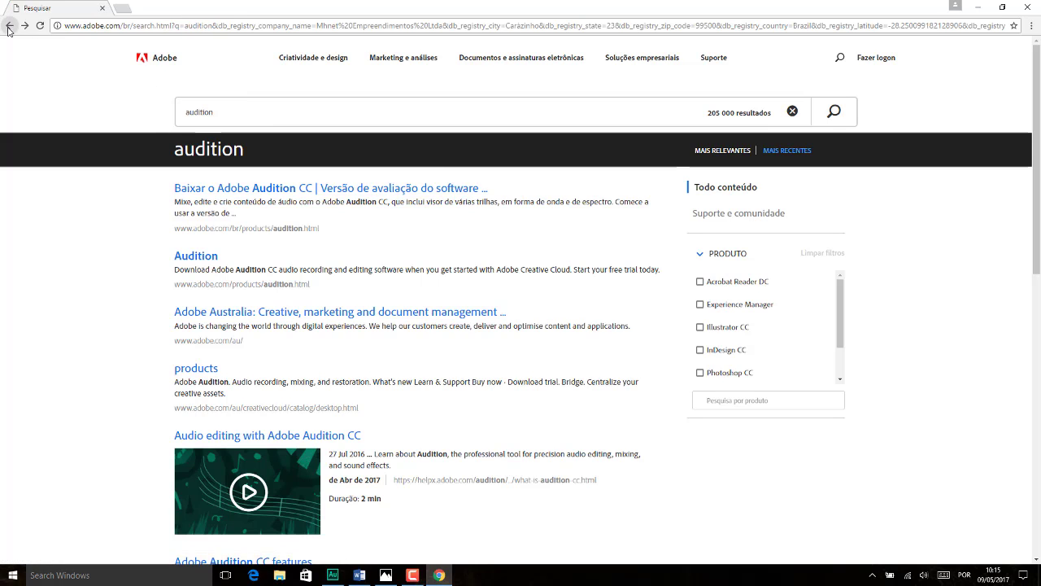
{"action": "left_click", "coordinate": [208, 29]}
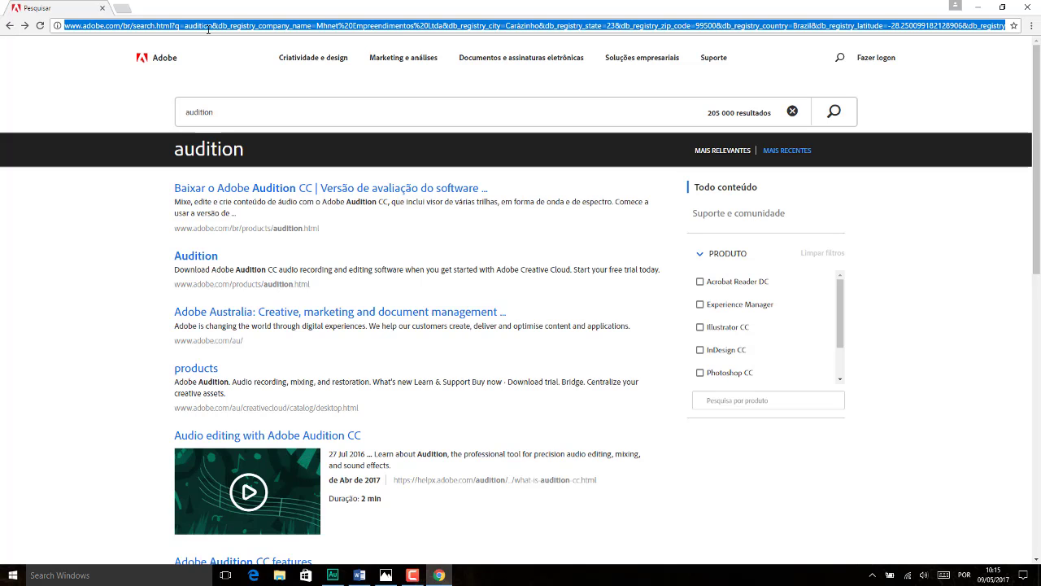
{"action": "left_click", "coordinate": [168, 60]}
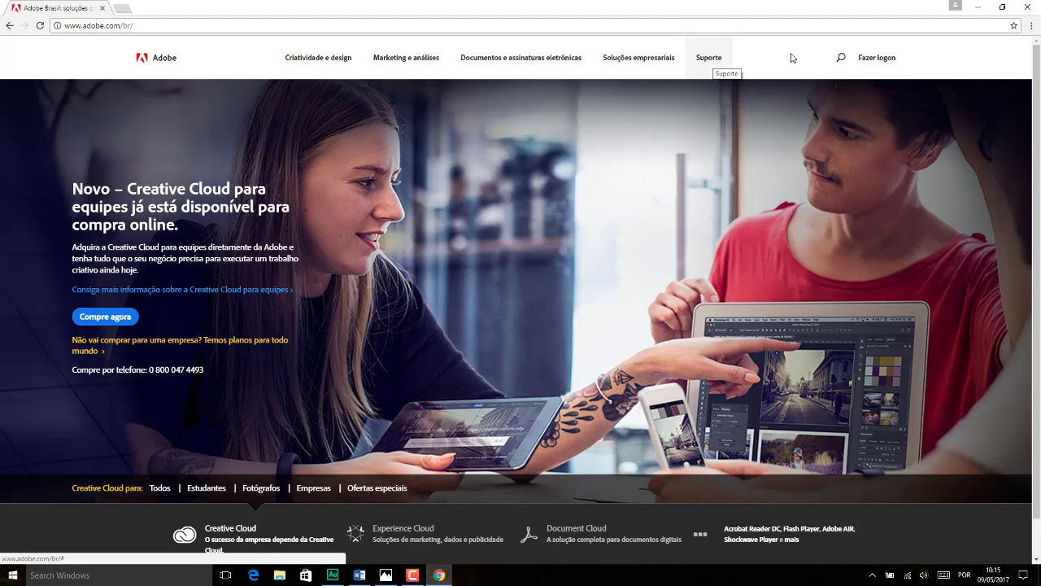
- Run a site search for "audition" from the Adobe home page
{"action": "left_click", "coordinate": [841, 58]}
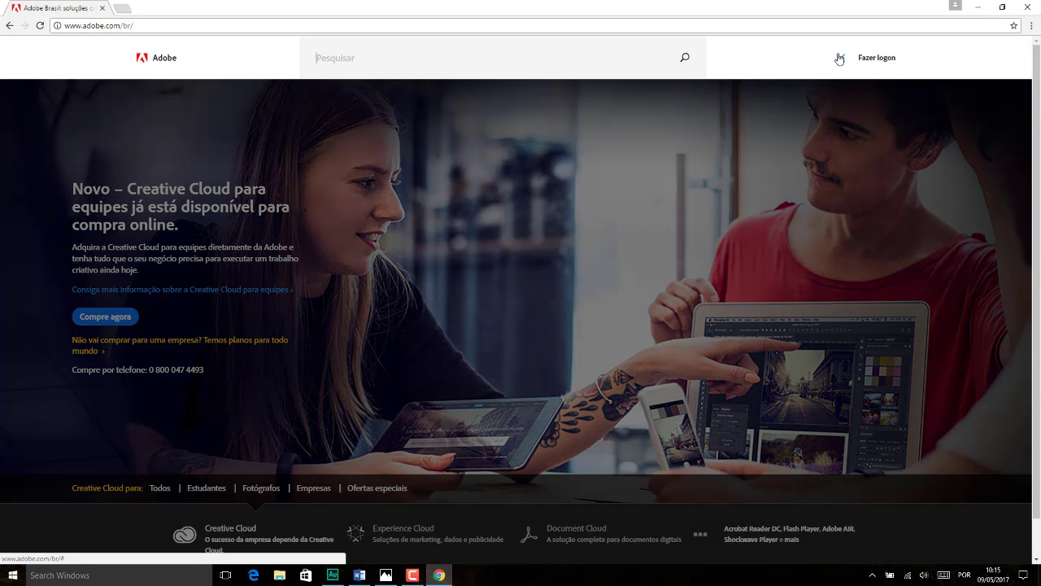
{"action": "type", "text": "audition"}
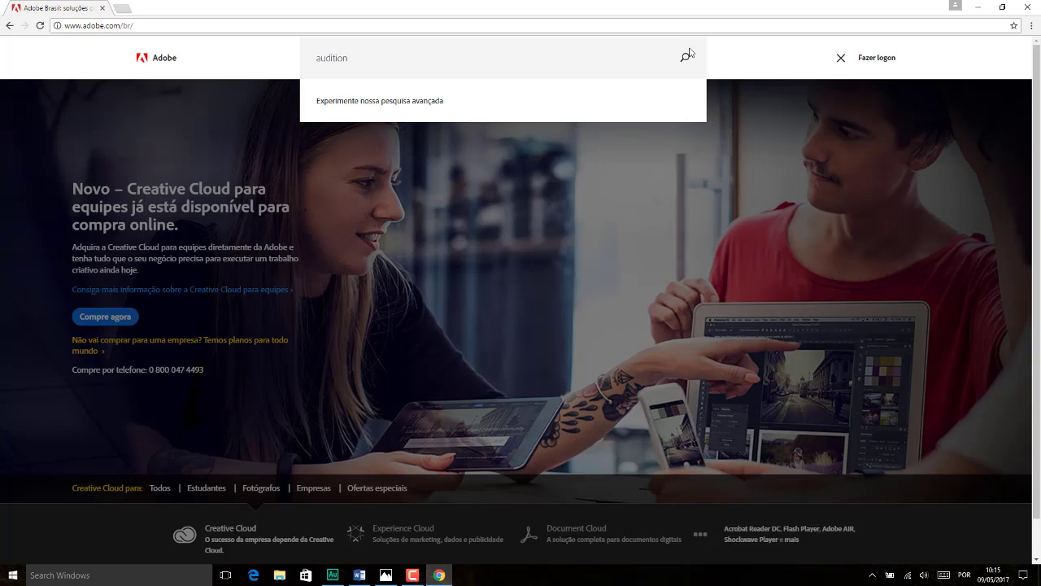
{"action": "left_click", "coordinate": [603, 55]}
{"action": "key", "text": "Return"}
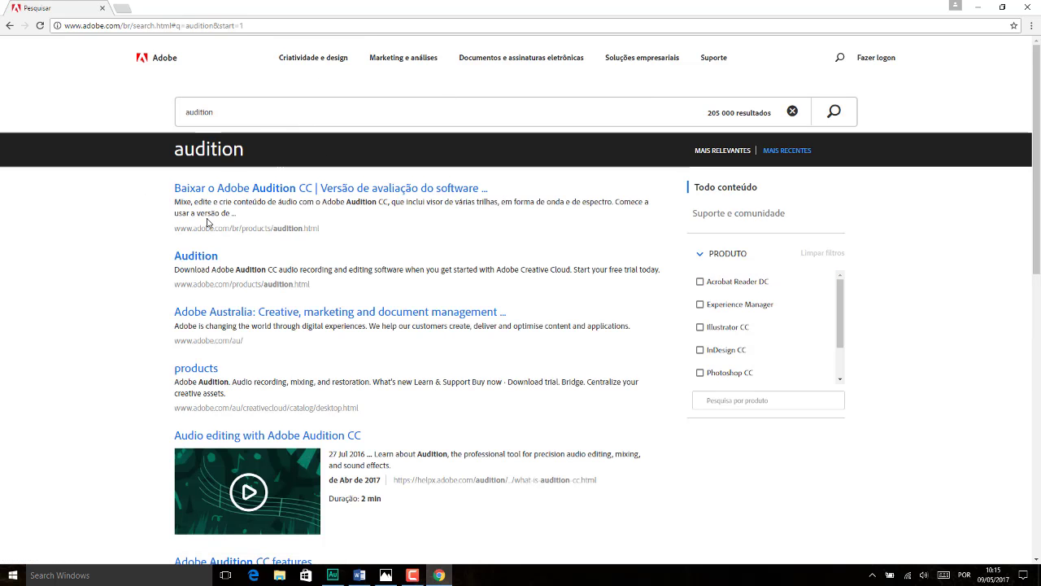
- Open the Adobe Audition CC download result and proceed through its free trial to the form for creating a new Adobe ID
{"action": "left_click", "coordinate": [429, 193]}
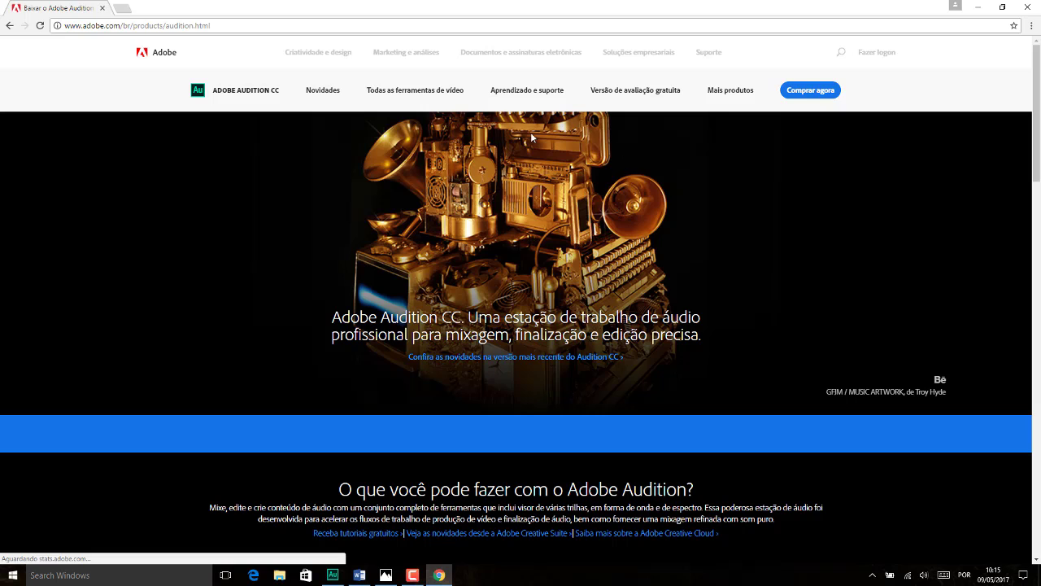
{"action": "left_click", "coordinate": [633, 92]}
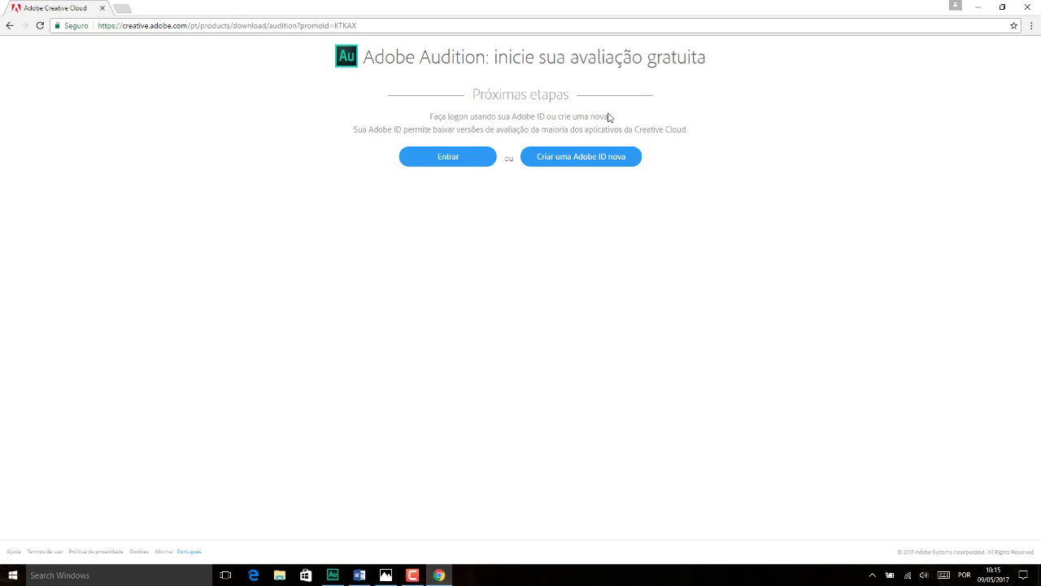
{"action": "left_click", "coordinate": [561, 157]}
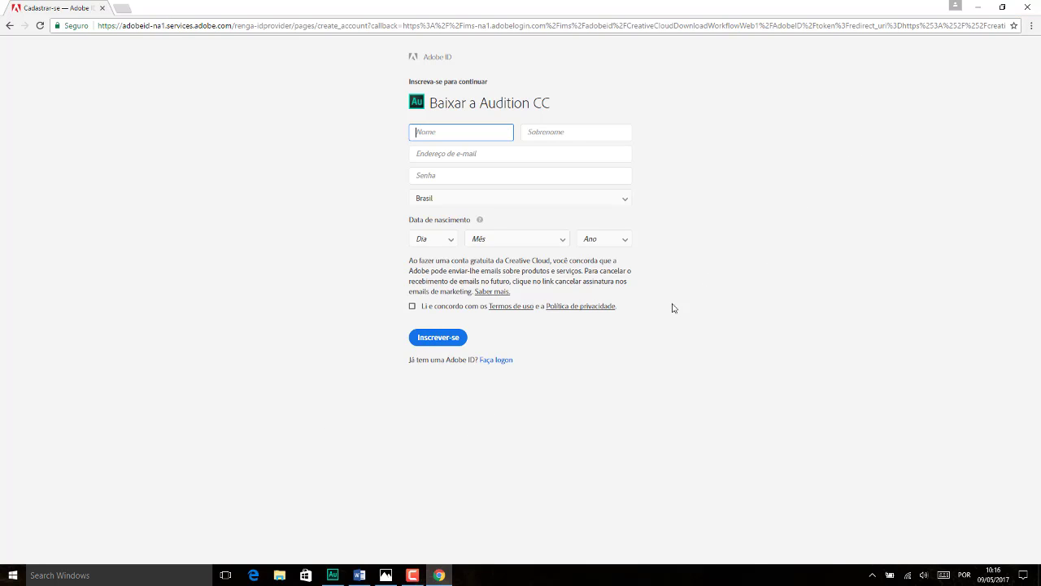
- Close the browser and launch Adobe Audition CC 2015.2 from the recently added programs
{"action": "left_click", "coordinate": [1024, 8]}
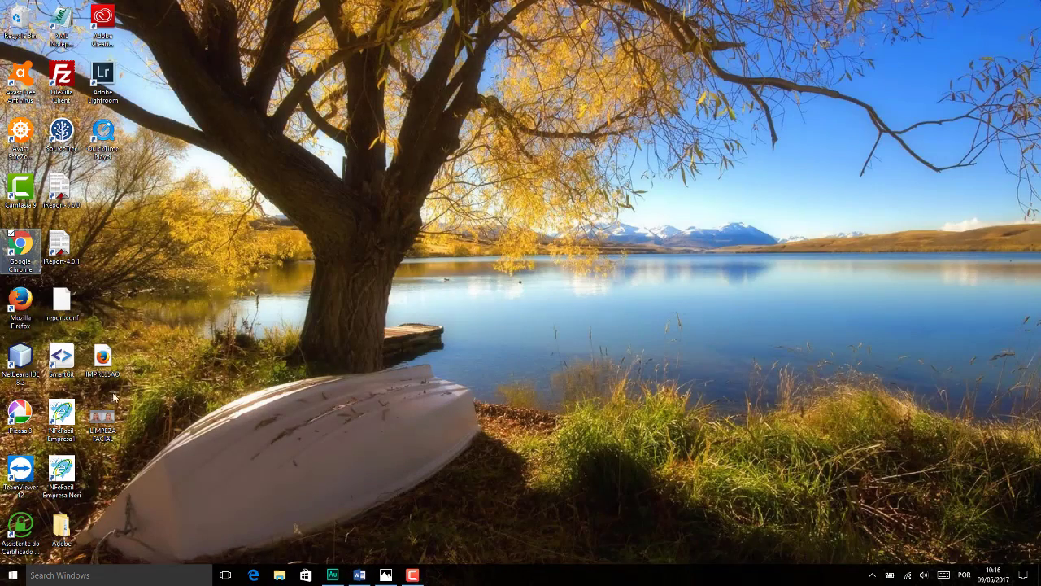
{"action": "left_click", "coordinate": [95, 574]}
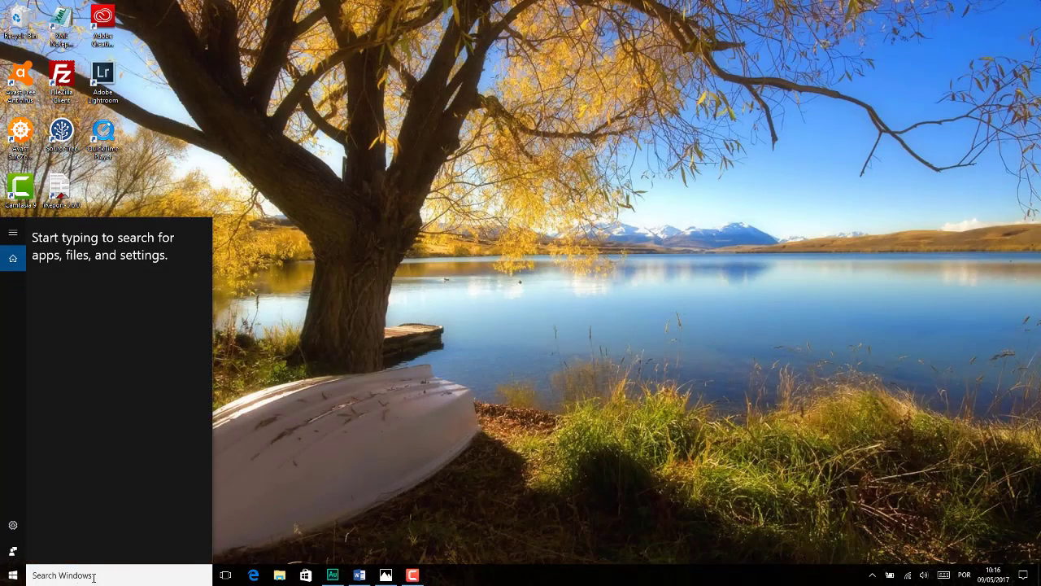
{"action": "left_click", "coordinate": [11, 576]}
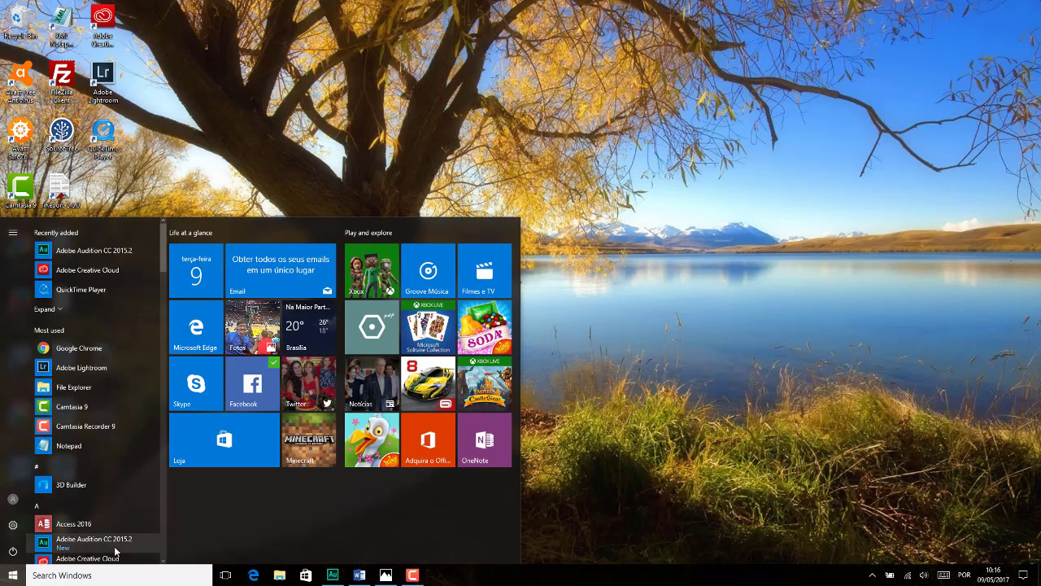
{"action": "left_click", "coordinate": [163, 472]}
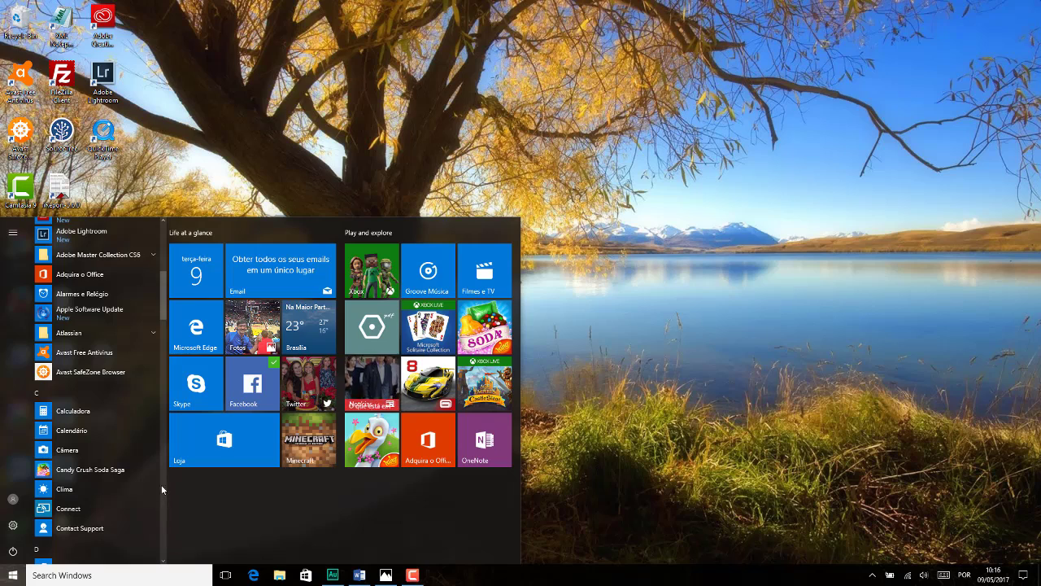
{"action": "left_click", "coordinate": [107, 574]}
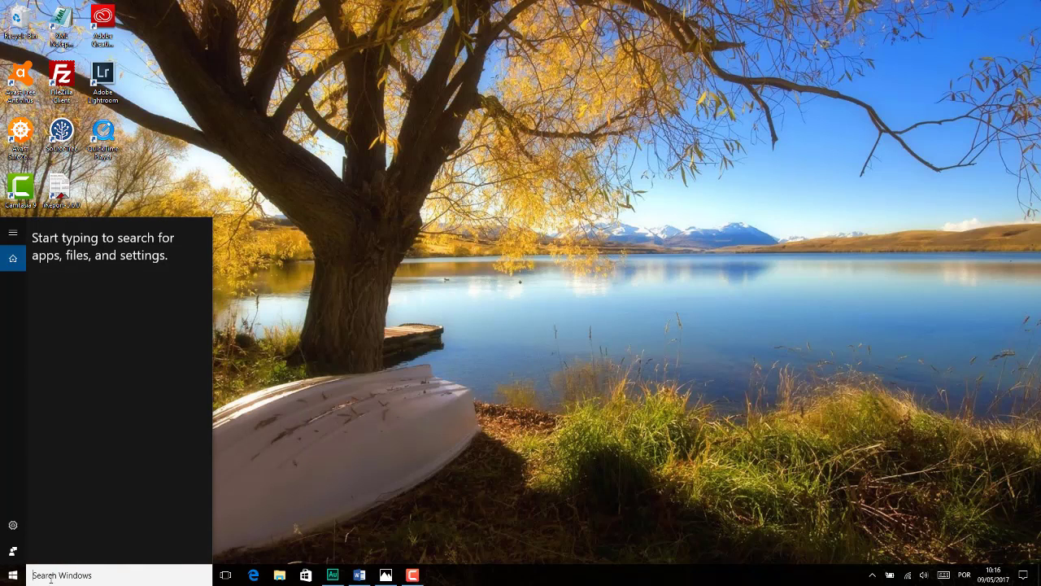
{"action": "left_click", "coordinate": [14, 576]}
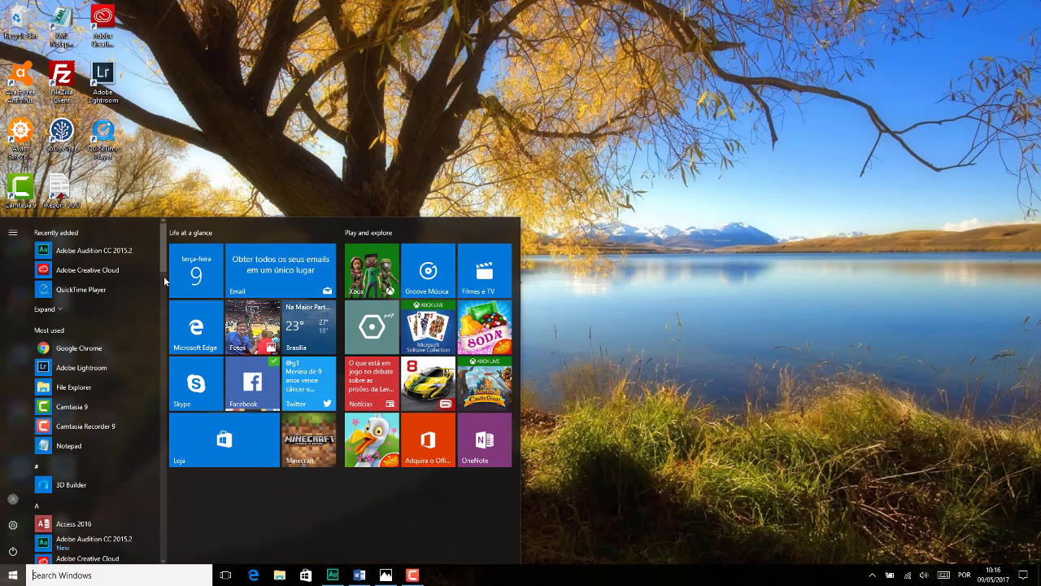
{"action": "left_click", "coordinate": [115, 249]}
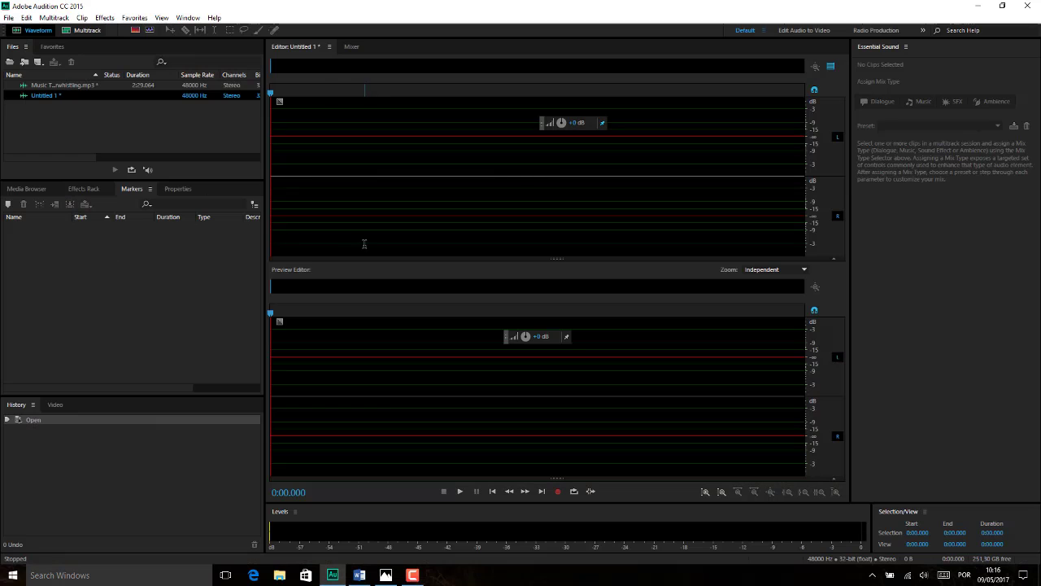
- Hide the Preview Editor, view the sample multitrack session image in Photos, and return to Audition
{"action": "left_click", "coordinate": [831, 66]}
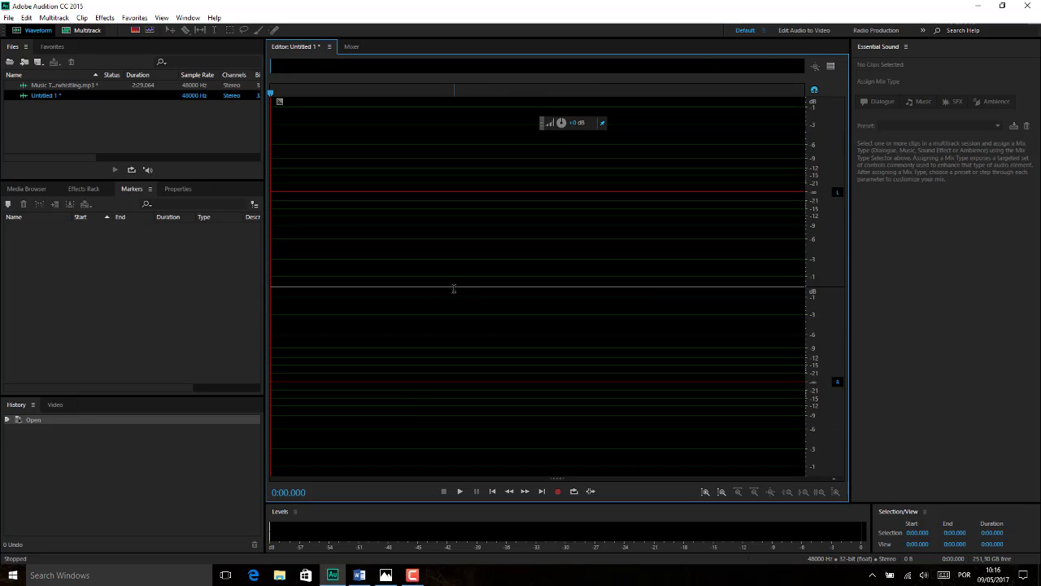
{"action": "left_click", "coordinate": [387, 576]}
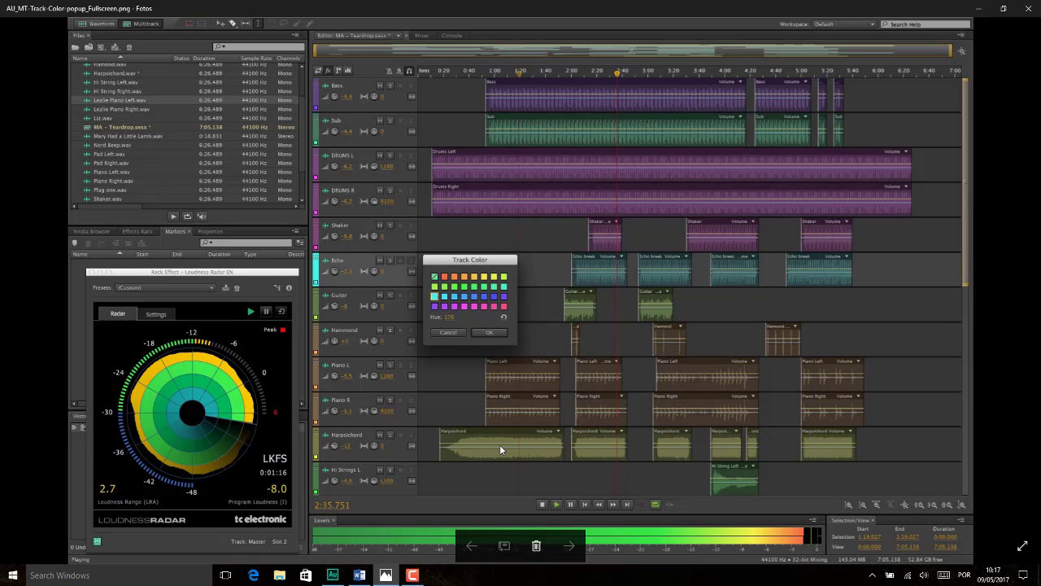
{"action": "left_click", "coordinate": [332, 575]}
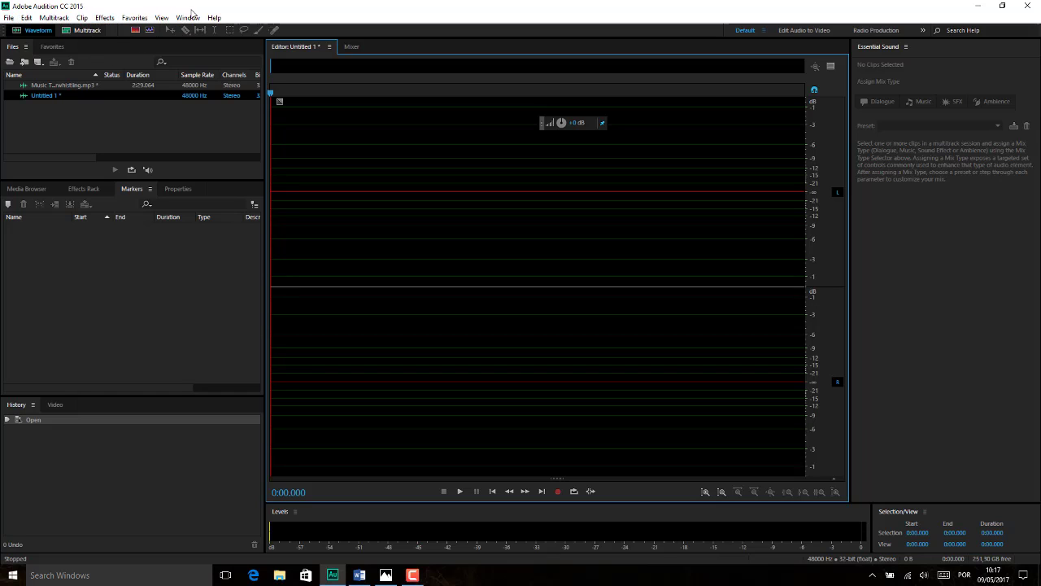
{"action": "left_click", "coordinate": [7, 19]}
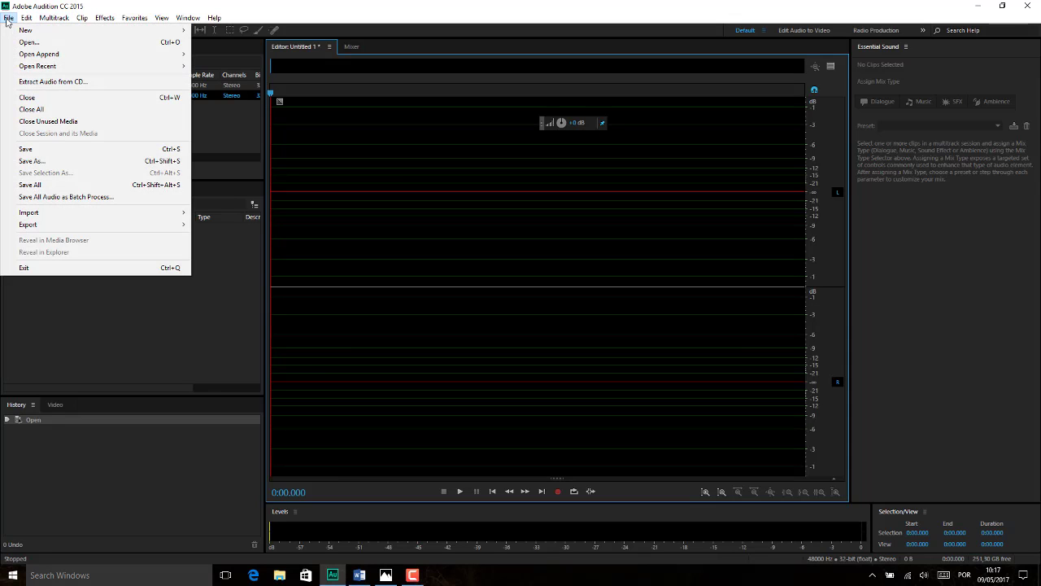
{"action": "left_click", "coordinate": [55, 18]}
{"action": "left_click", "coordinate": [55, 18]}
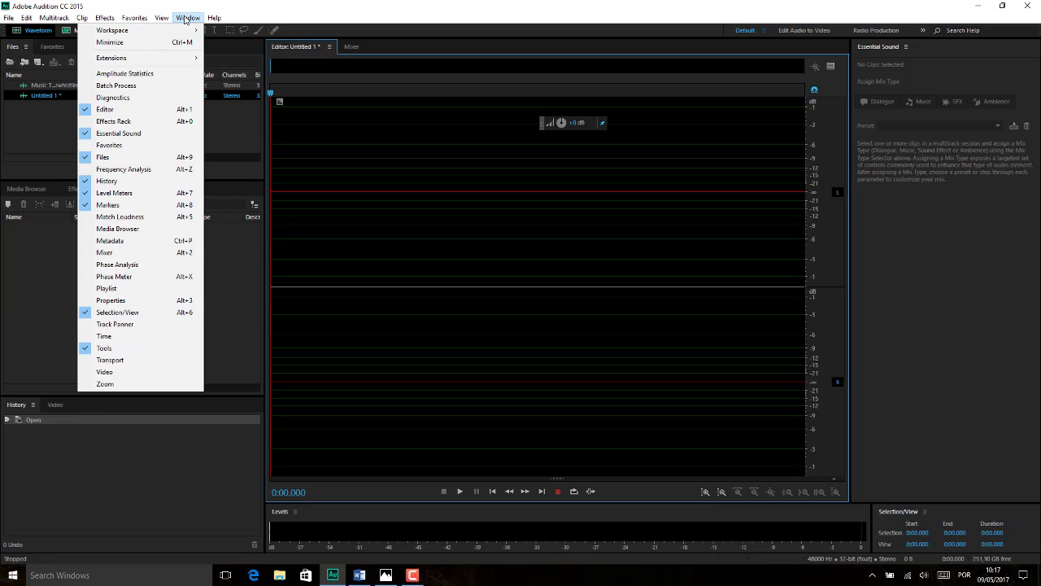
{"action": "left_click", "coordinate": [259, 20]}
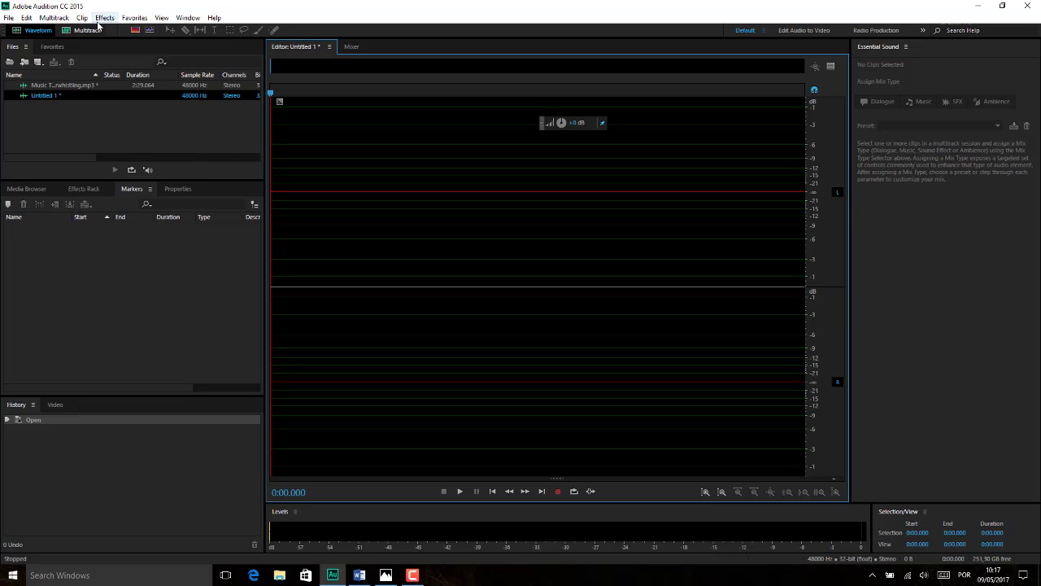